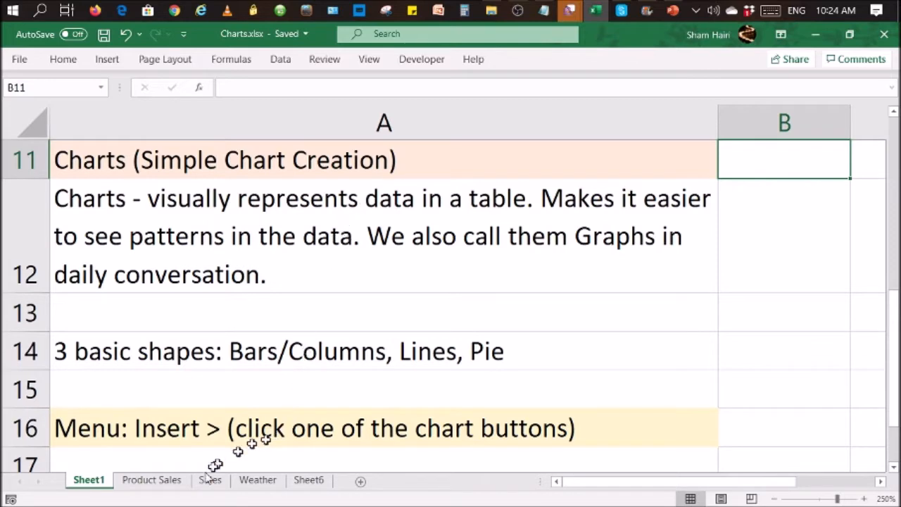
Step: Review the chart creation notes on Sheet1, the Product Sales table and the chart types available for insertion
left_click(151, 480)
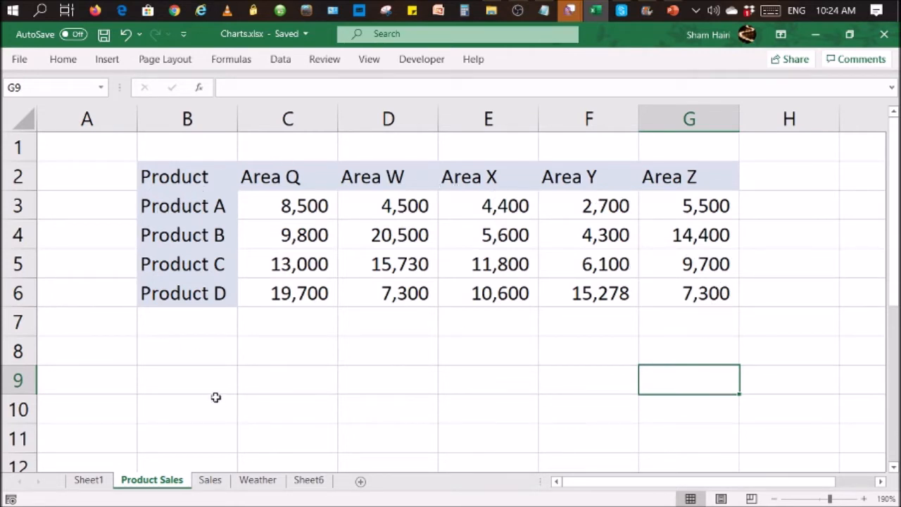
left_click(89, 480)
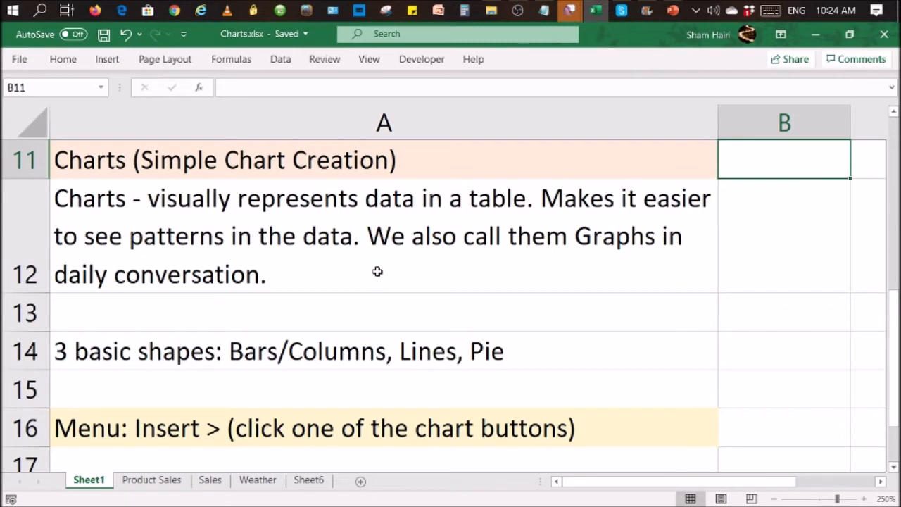
left_click(173, 483)
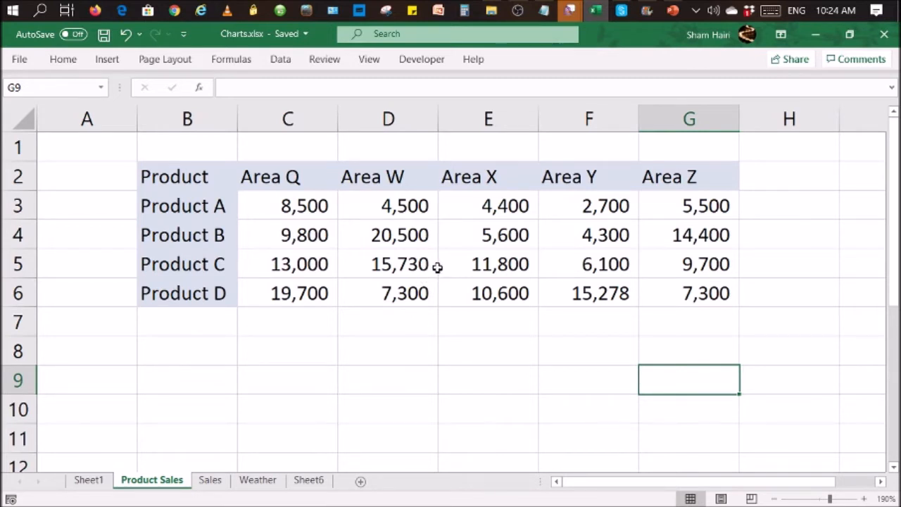
left_click(89, 481)
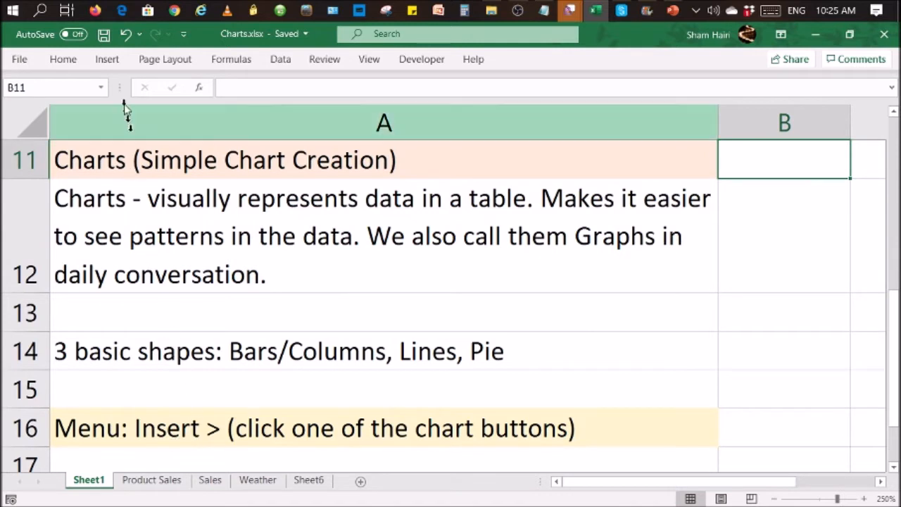
left_click(107, 61)
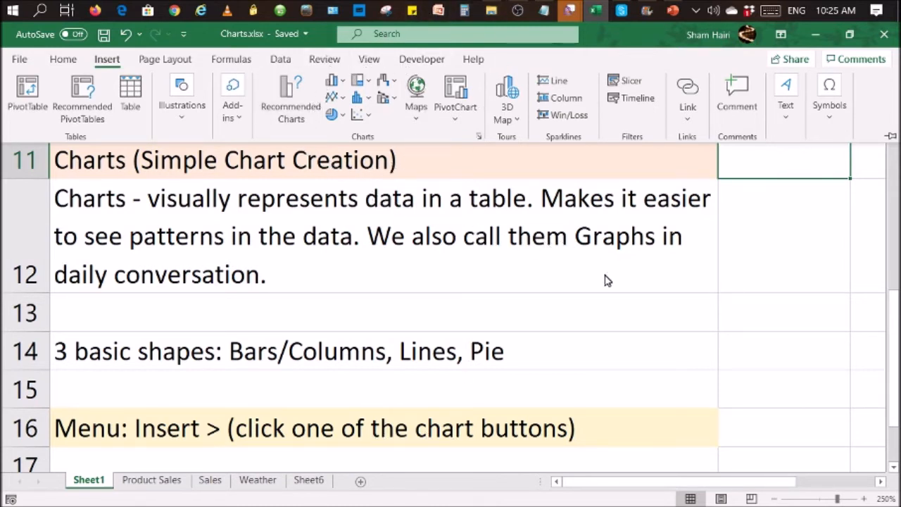
left_click(602, 311)
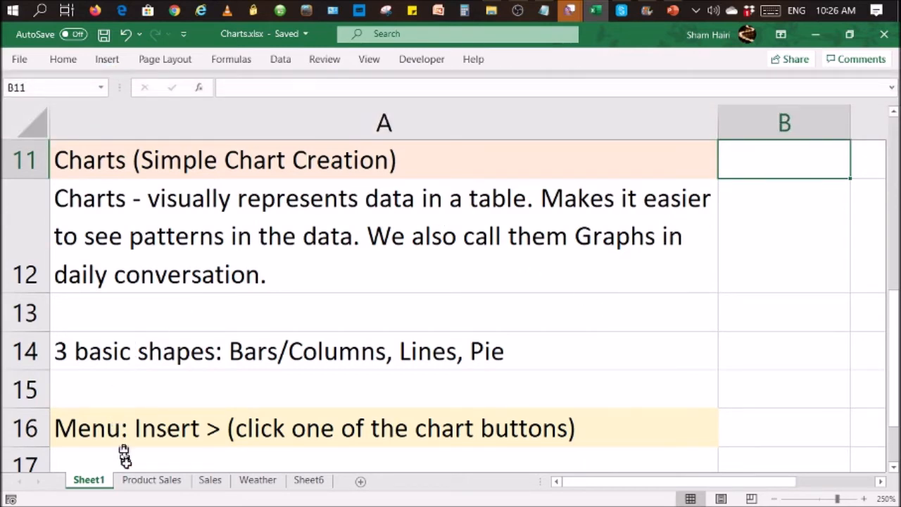
Step: Examine the area headings, product names and sales figures of the table on the Product Sales sheet
left_click(141, 483)
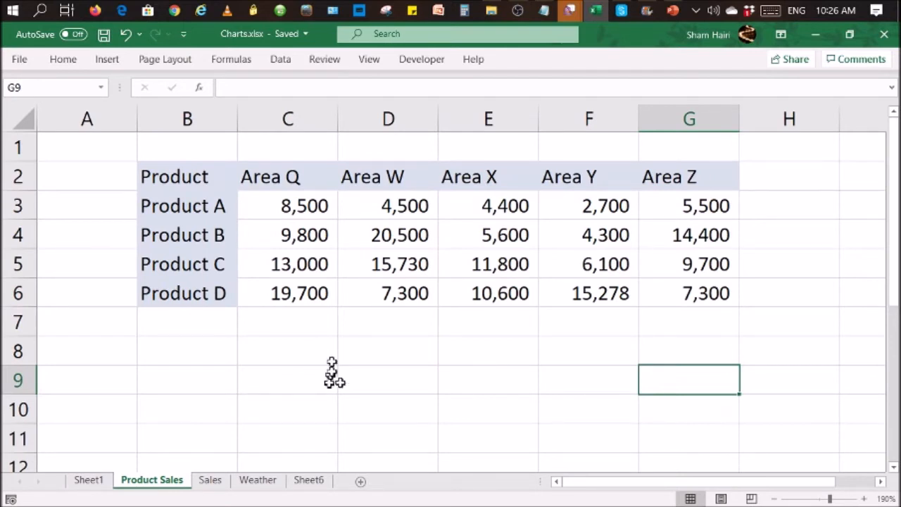
left_click_drag(308, 177, 685, 181)
left_click_drag(191, 218, 212, 291)
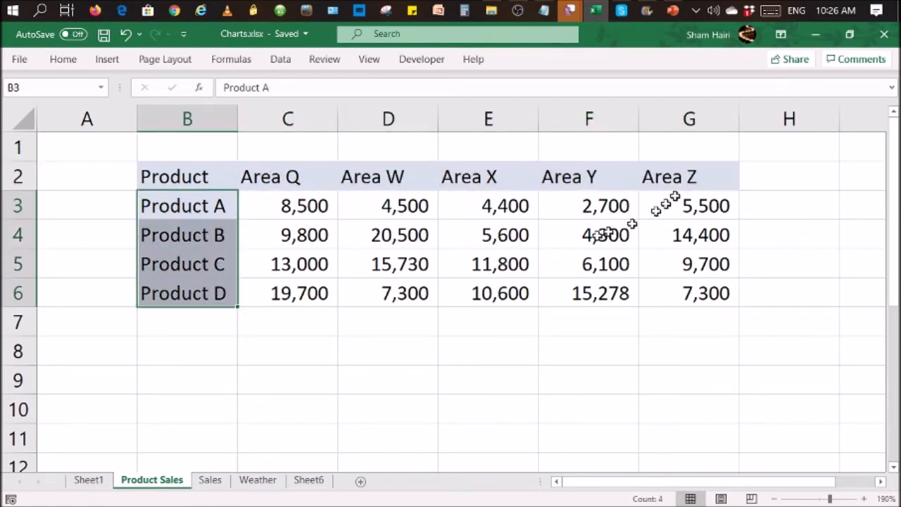
mouse_move(291, 204)
left_mouse_down()
mouse_move(557, 216)
mouse_move(669, 207)
mouse_move(696, 227)
mouse_move(699, 290)
left_mouse_up()
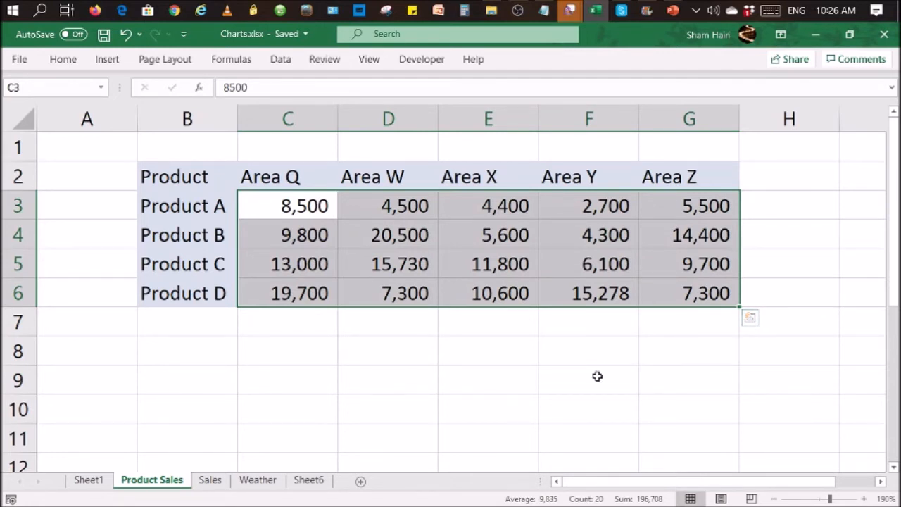
left_click(599, 354)
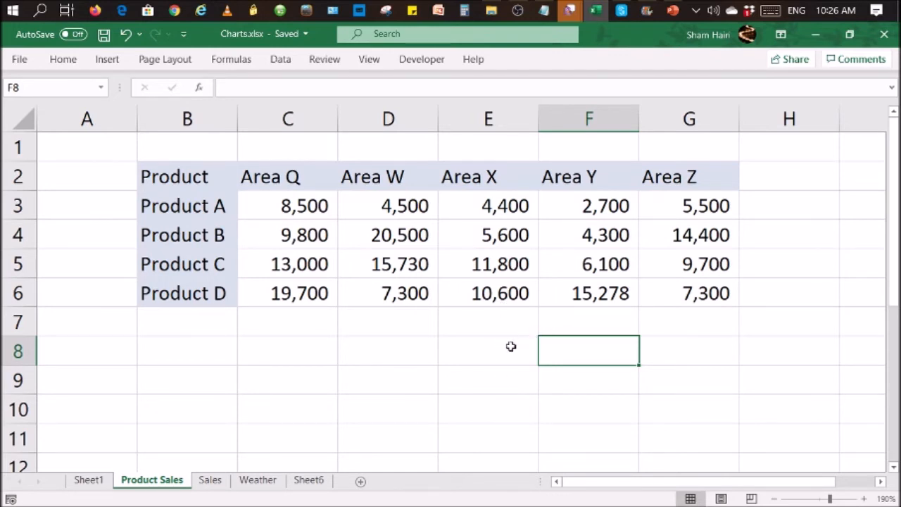
Step: Try selecting the whole product table B2:G6 and only its B2:D4 part
left_click_drag(167, 174, 692, 291)
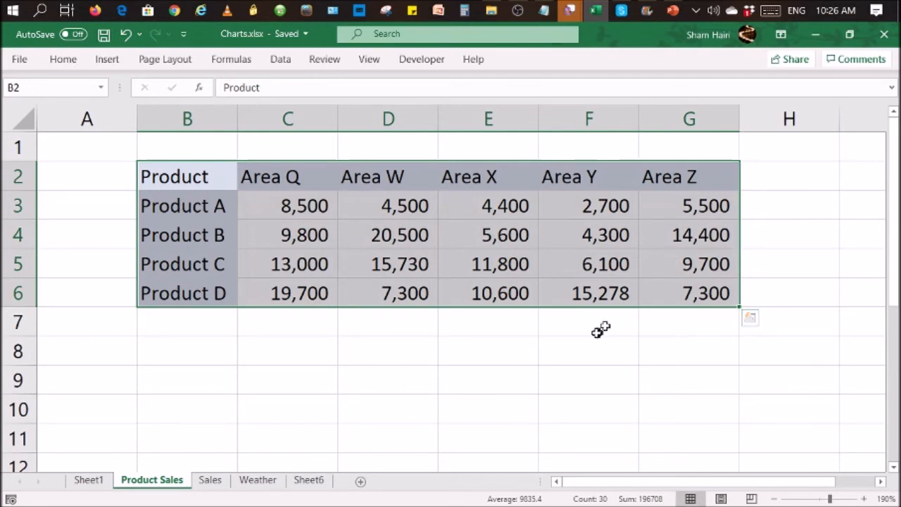
left_click(542, 288)
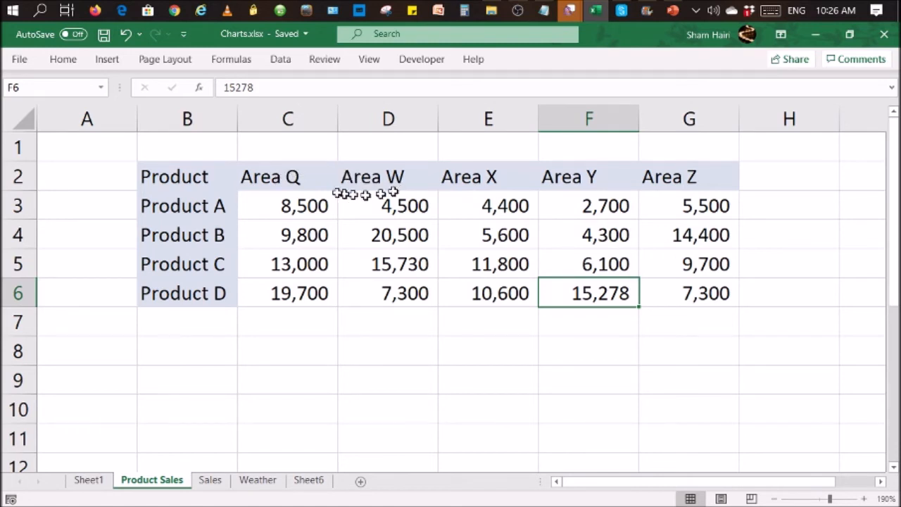
left_click_drag(178, 177, 390, 221)
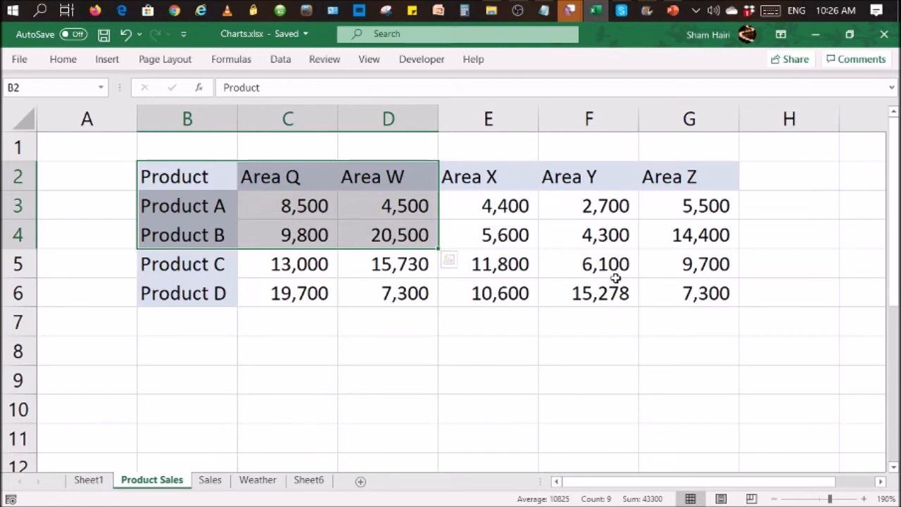
left_click(599, 264)
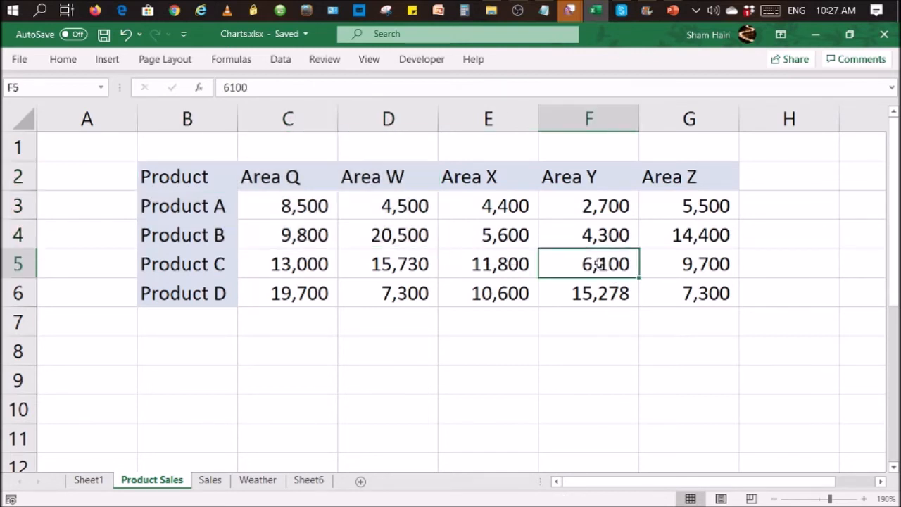
Step: Insert a 2-D Clustered Column chart from the whole product table in B2:G6
left_click_drag(160, 174, 691, 296)
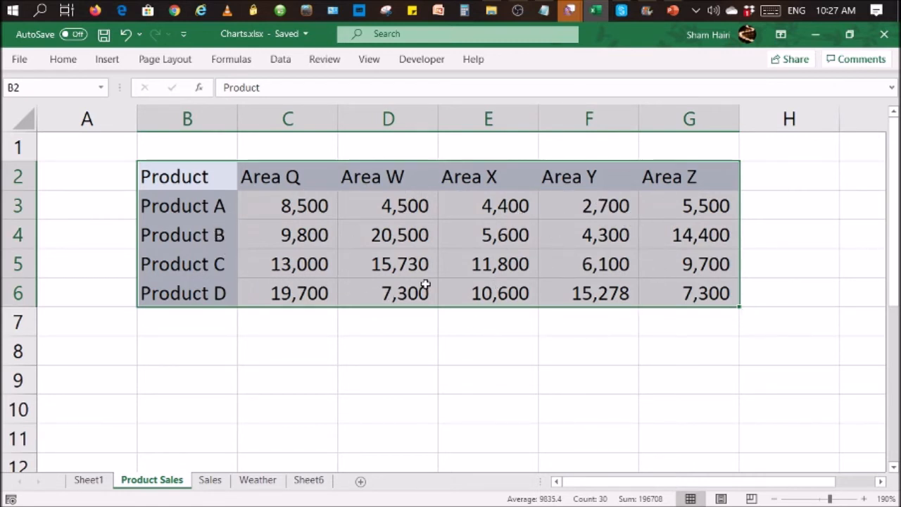
left_click(105, 61)
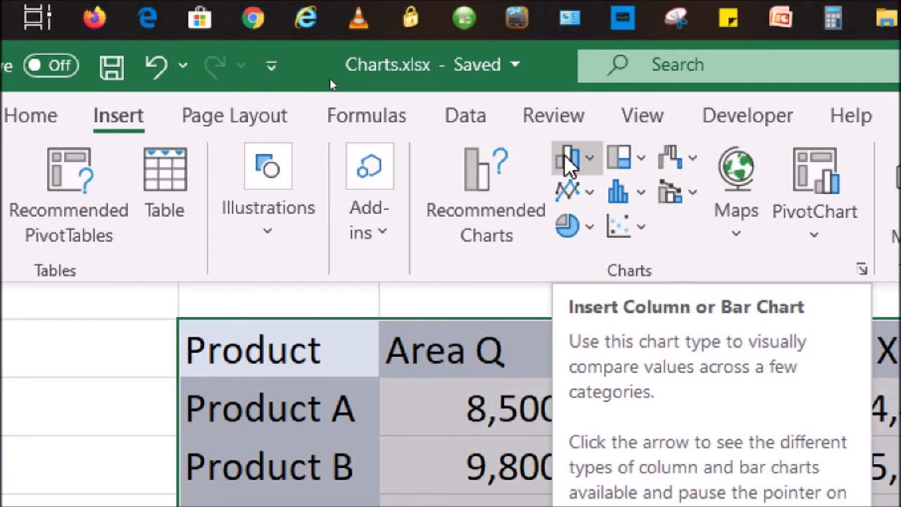
left_click(604, 162)
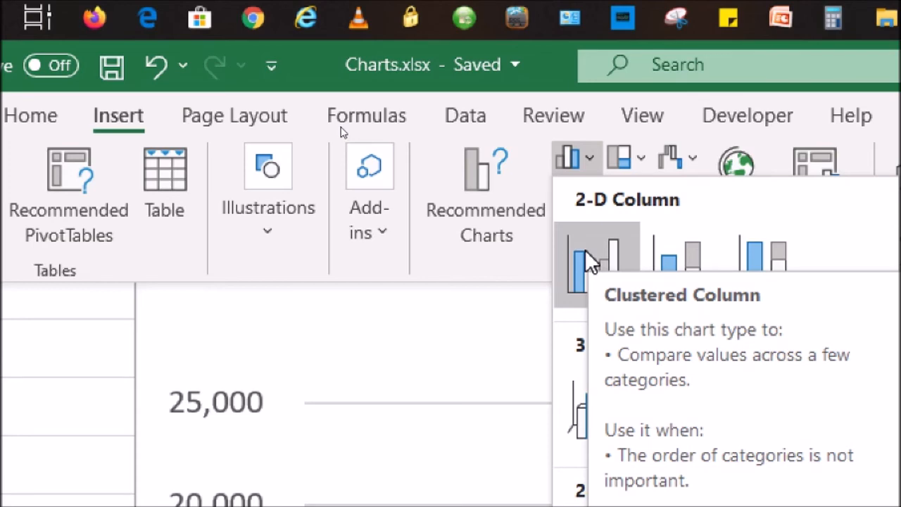
left_click(586, 252)
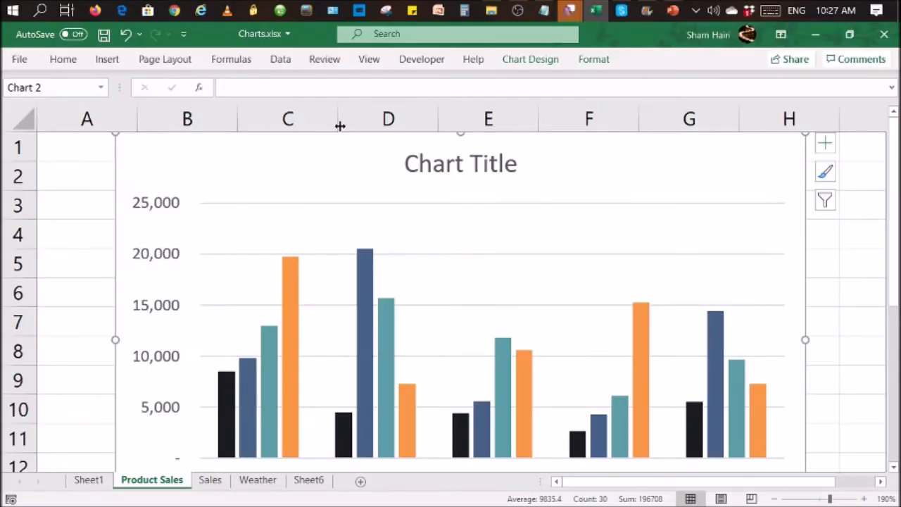
left_click(825, 143)
left_click(858, 341)
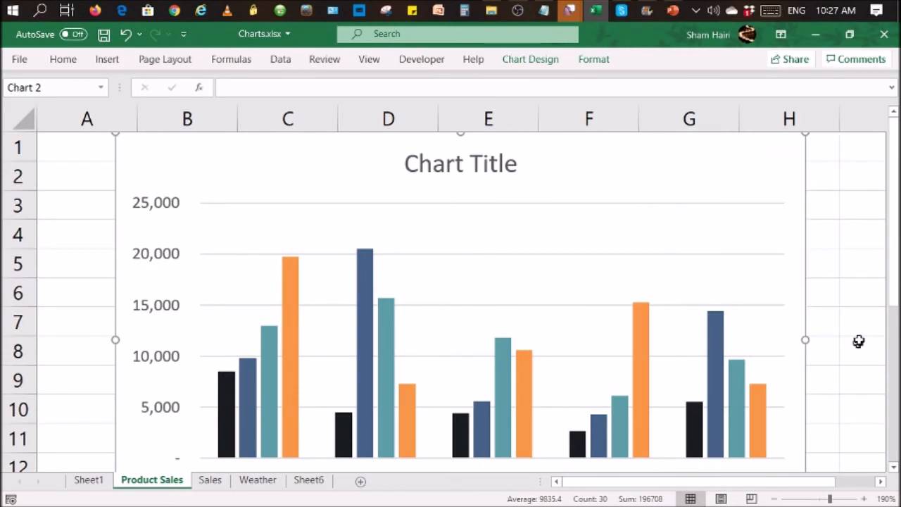
left_click(860, 340)
Step: Move the column chart slightly down and to the left so its whole frame sits below the column headings
scroll(860, 340, "down", 2)
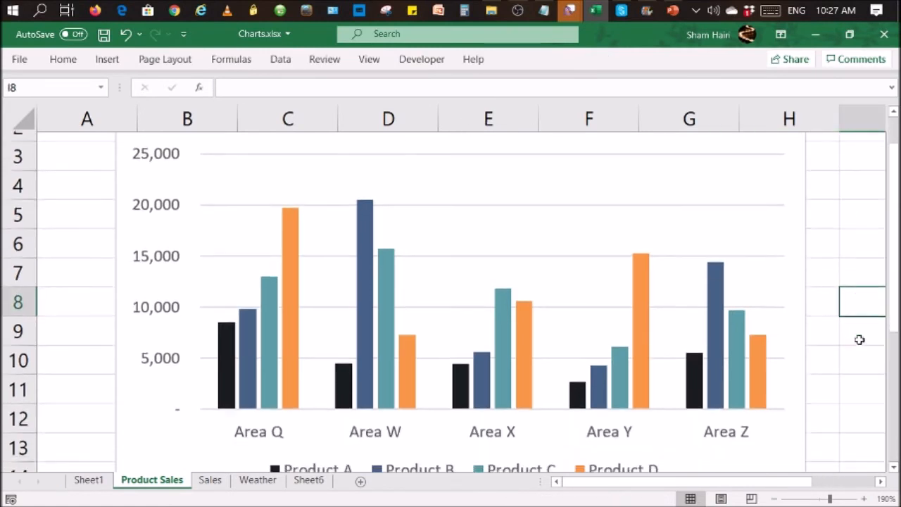
scroll(860, 340, "up", 2)
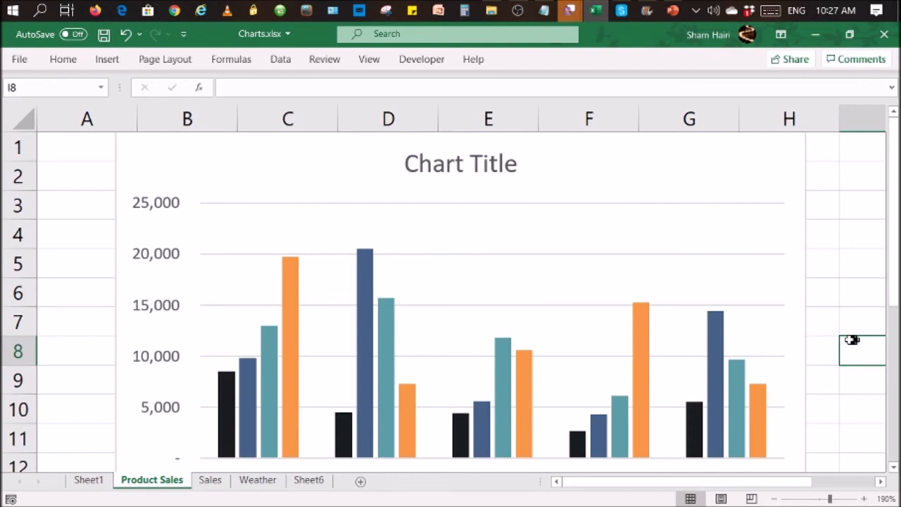
scroll(849, 340, "down", 3)
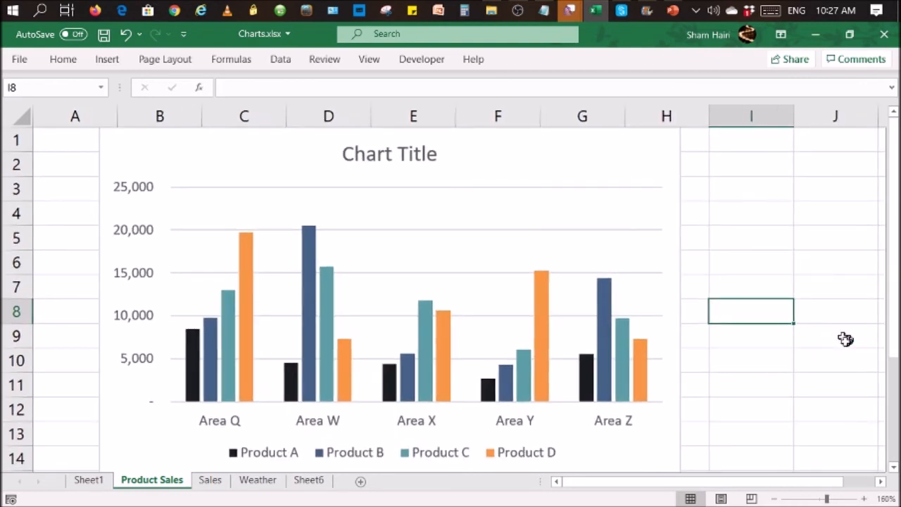
scroll(833, 347, "down", 1)
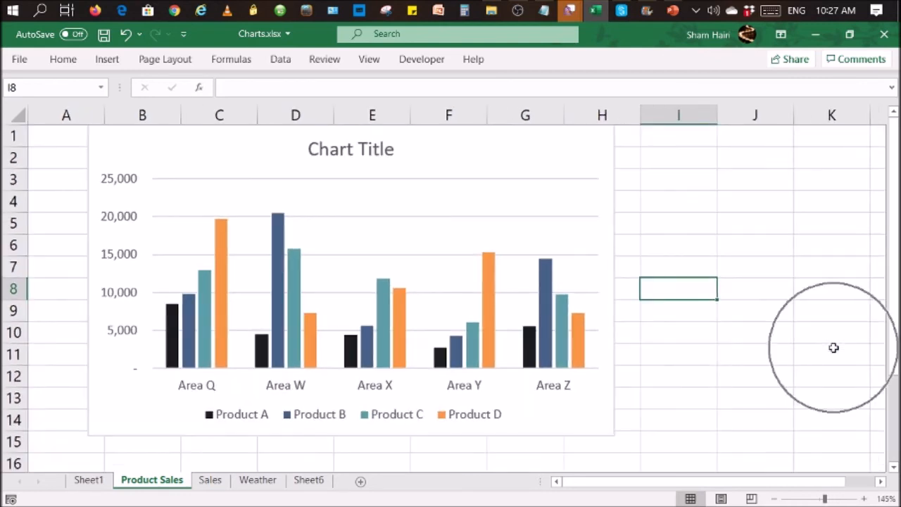
left_click(527, 149)
left_click_drag(527, 149, 515, 164)
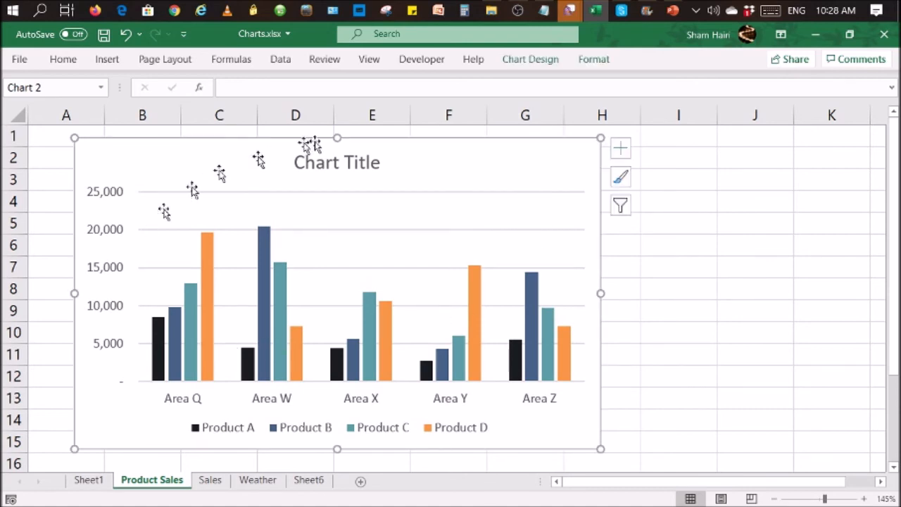
left_click(736, 326)
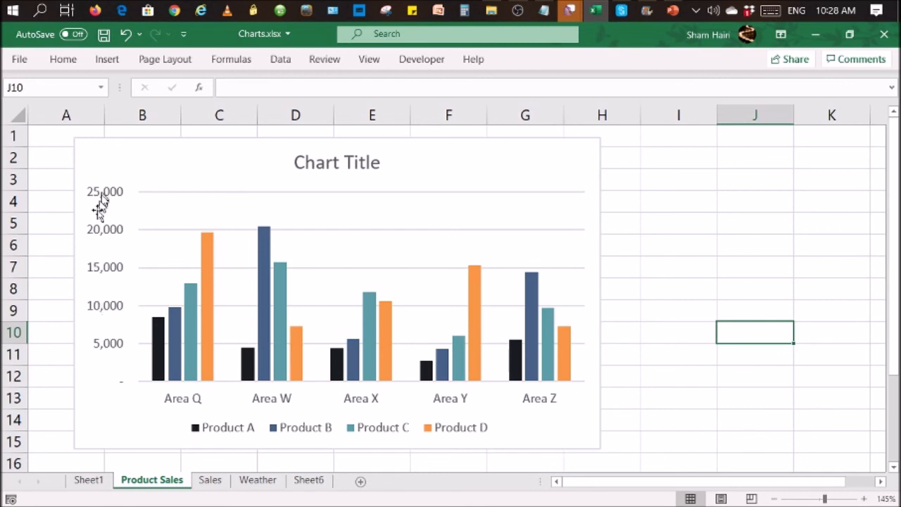
left_click(677, 261)
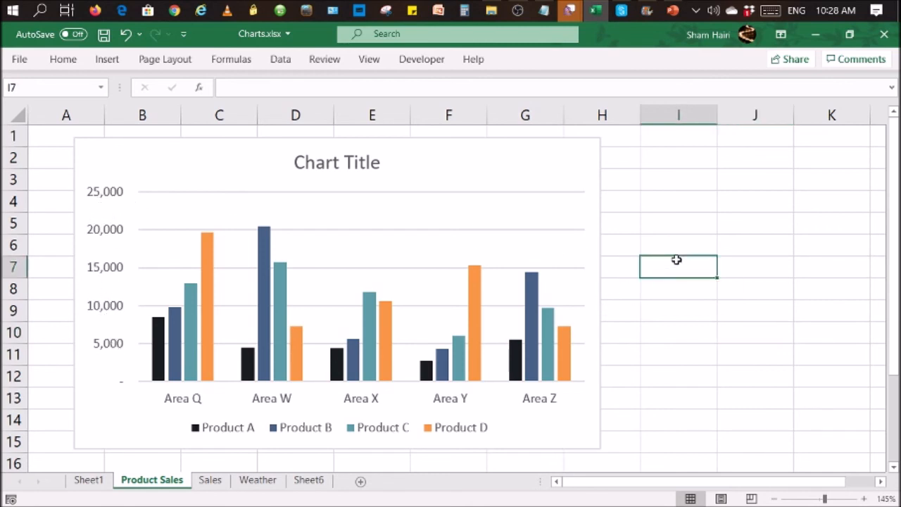